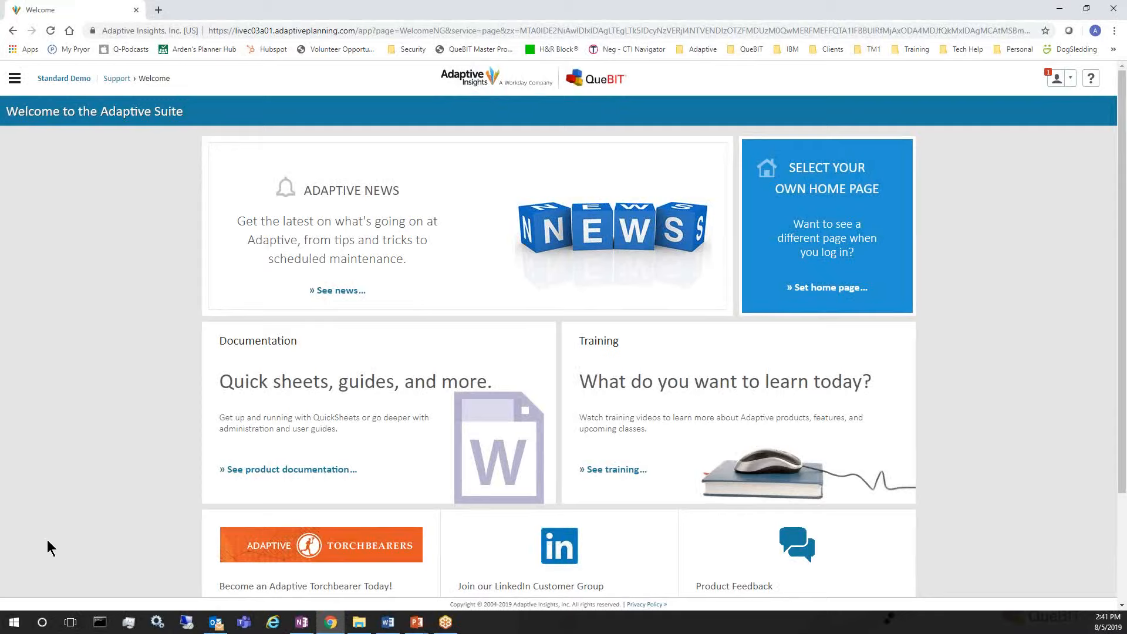
Open the model's version administration to examine the Actuals version's audit trail option, and return to the home page.
left_click(14, 78)
left_click(41, 399)
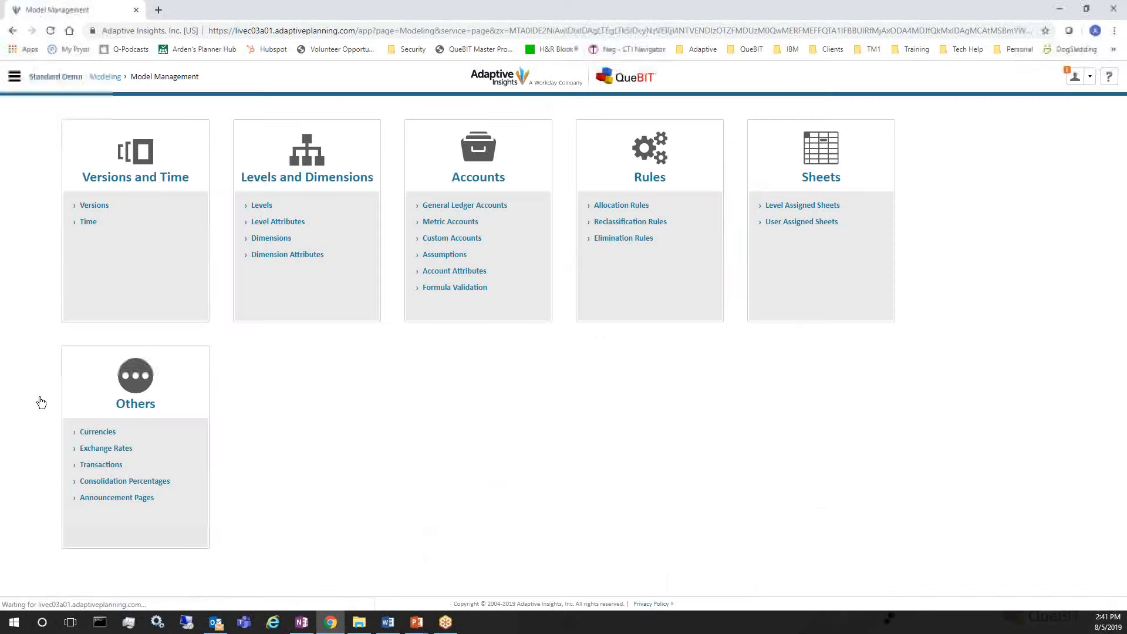
left_click(104, 205)
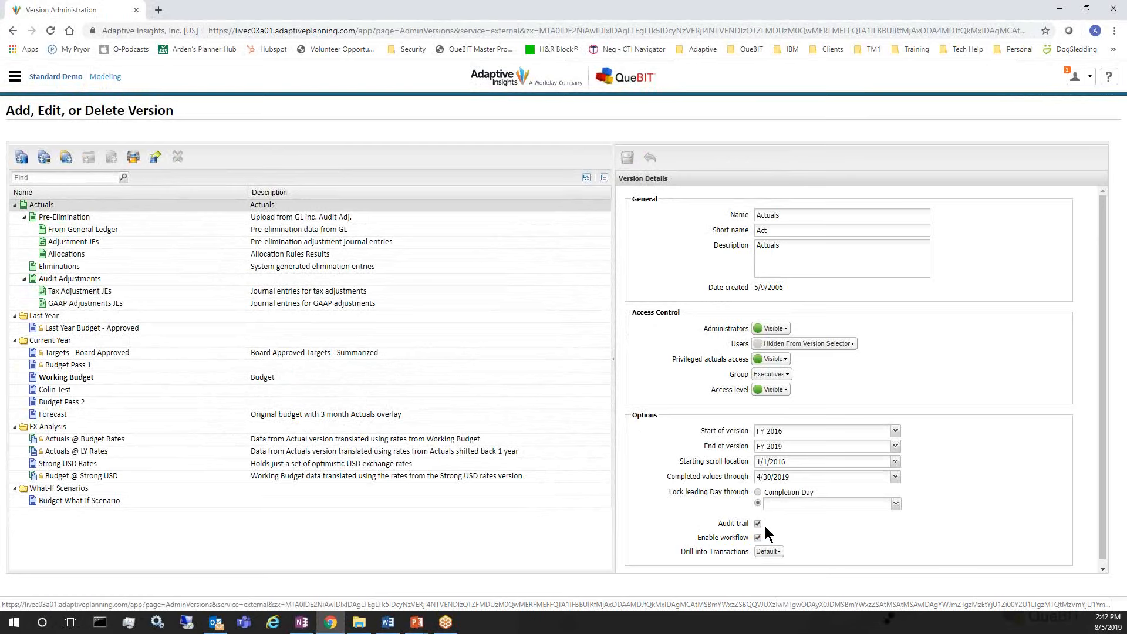
left_click(14, 78)
left_click(14, 124)
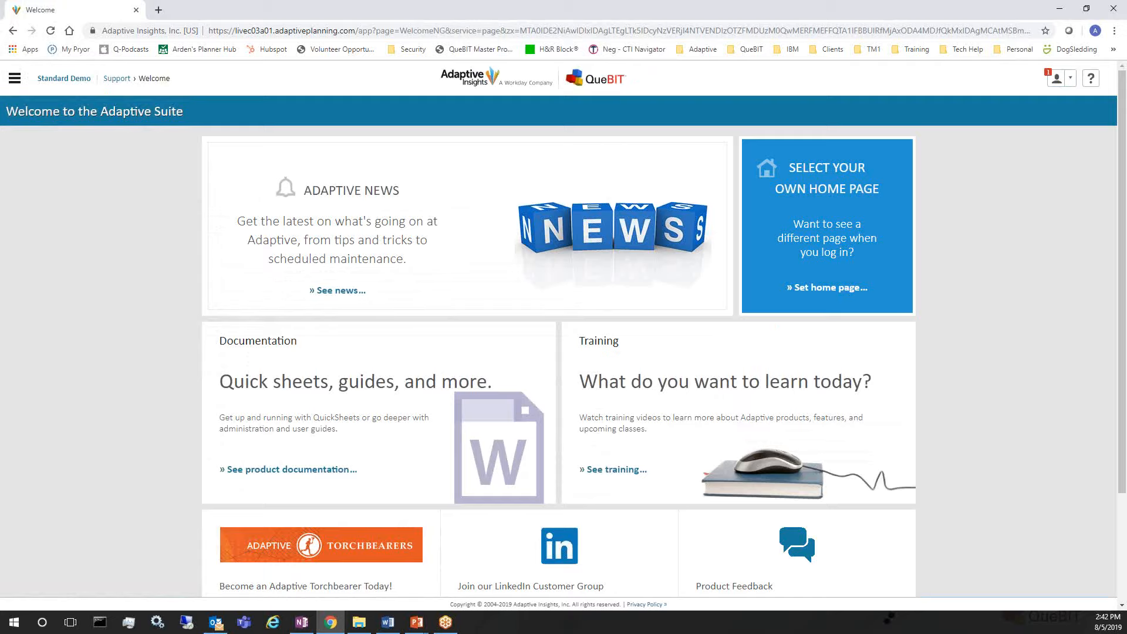
Open a new Audit Trail Search from the reports area.
left_click(15, 78)
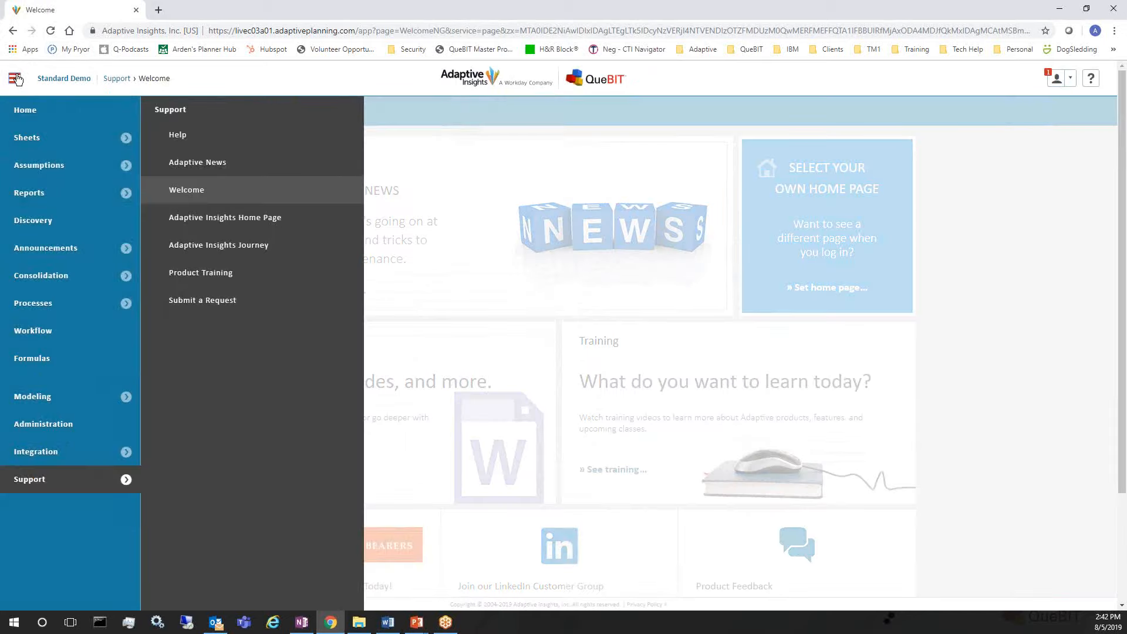
left_click(35, 193)
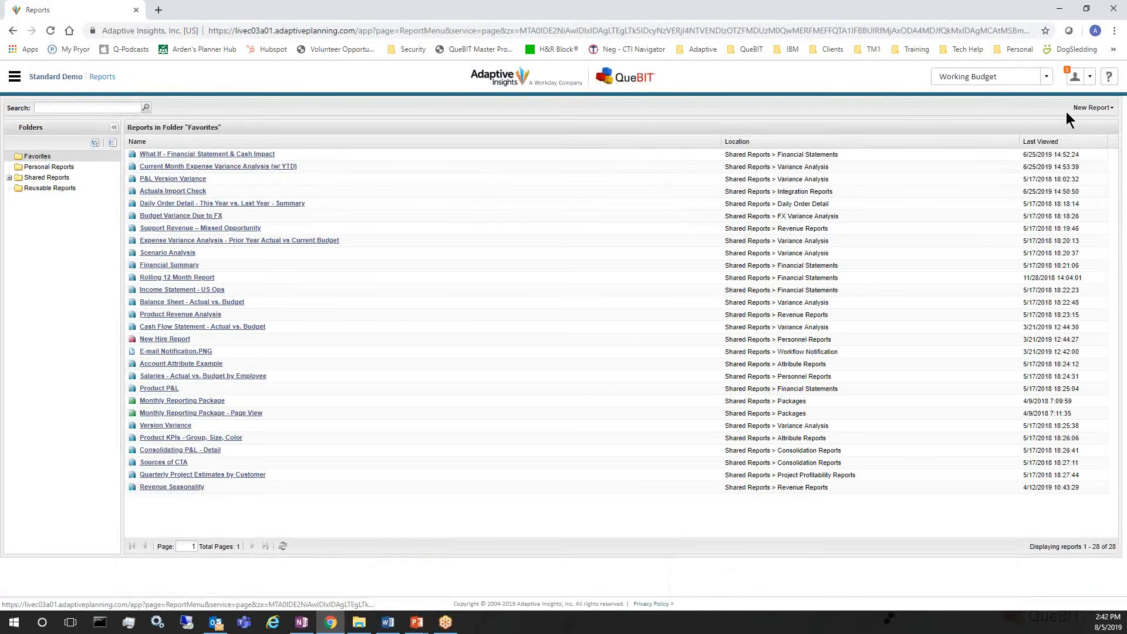
left_click(1087, 108)
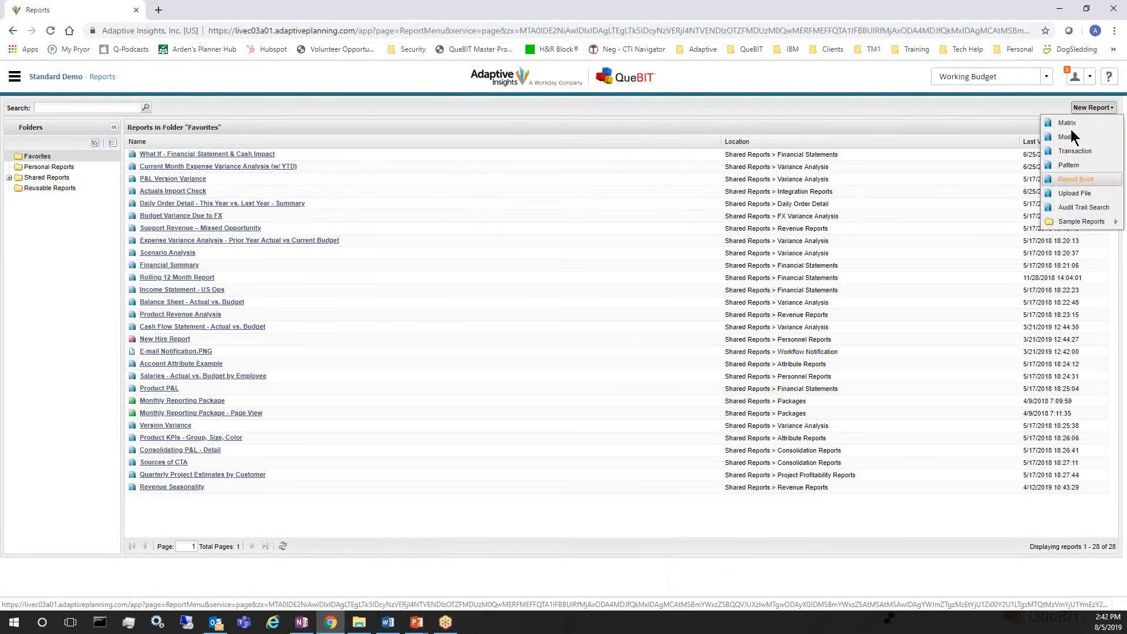
left_click(1073, 210)
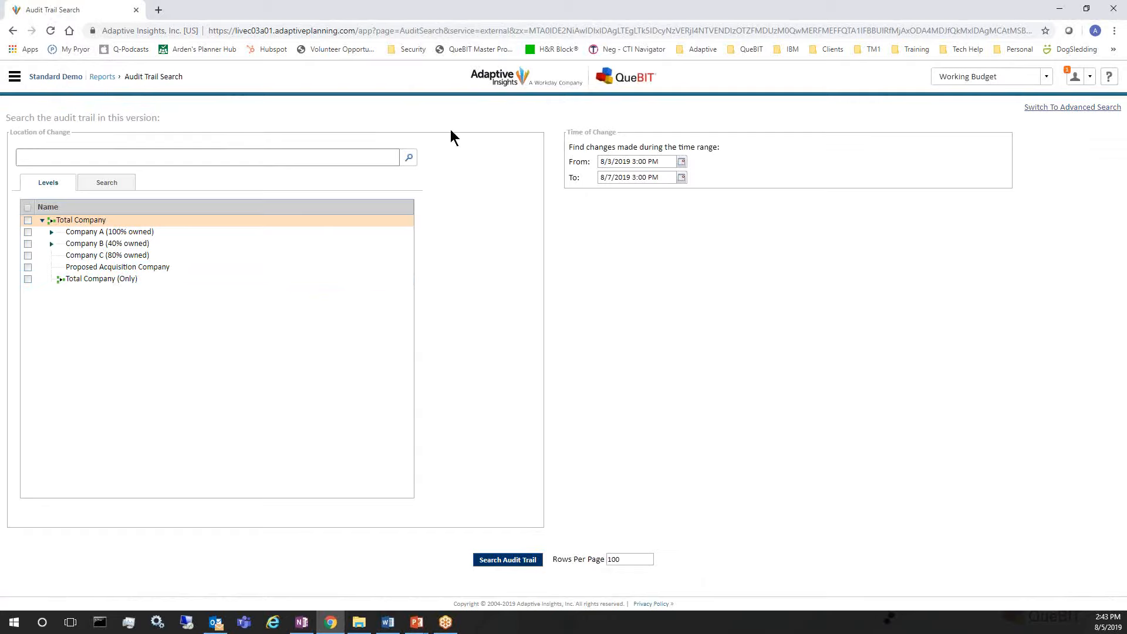
Search the levels for North and select Sales - North as the location of change.
type("Noe")
type("th")
left_click(409, 159)
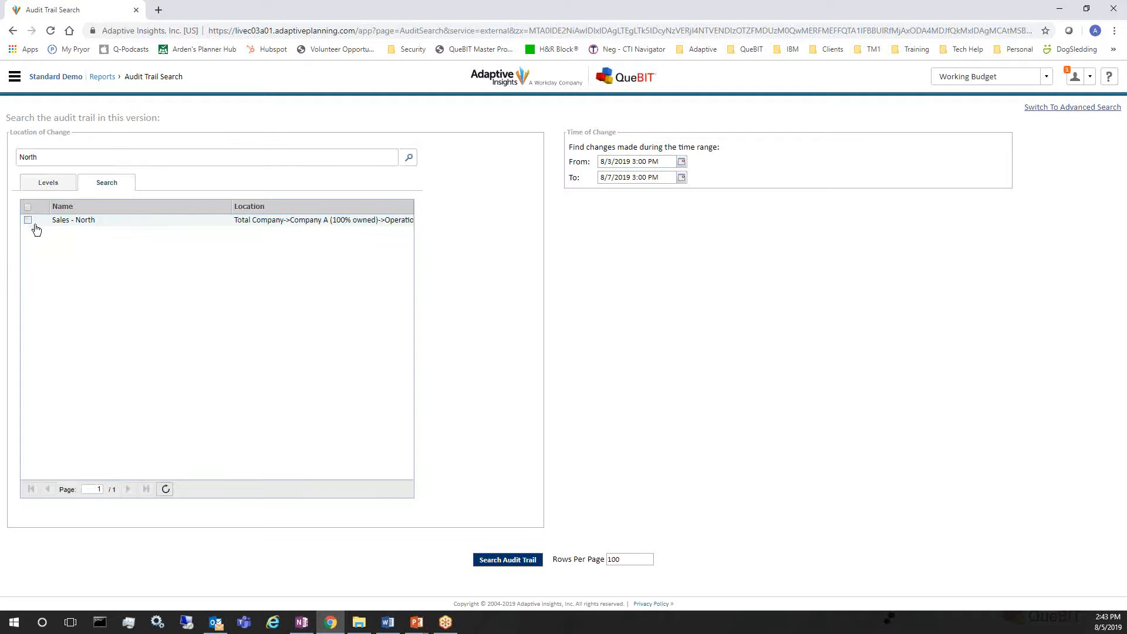
left_click(28, 221)
Set the time of change from 8/5/2019 2:00 PM to 8/5/2019 3:00 PM and run the audit trail search.
left_click(608, 162)
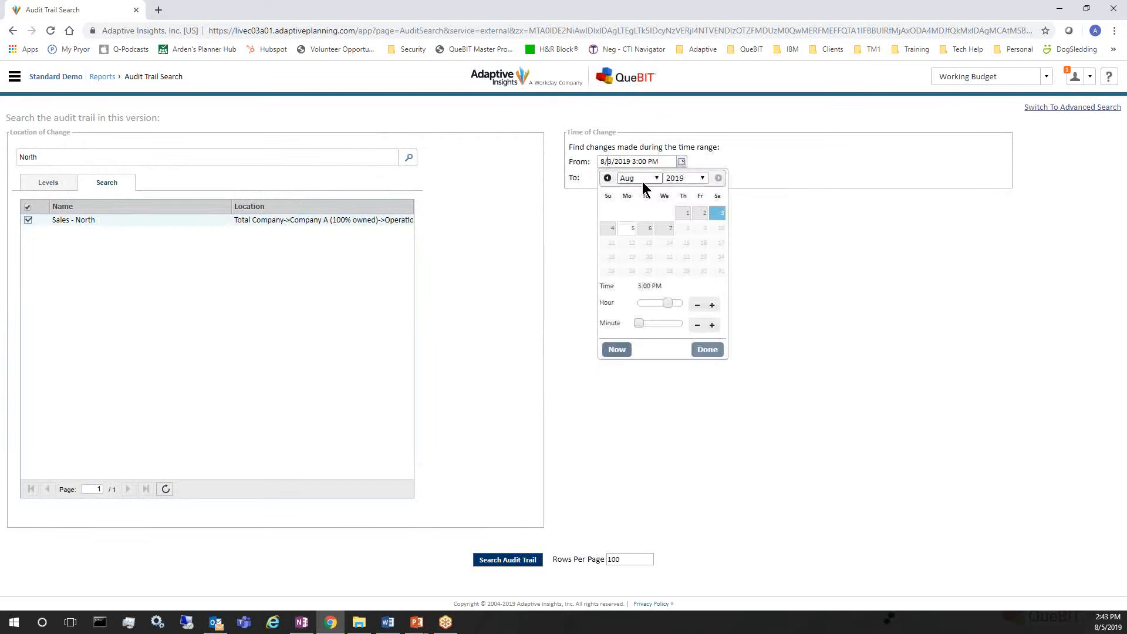
key("Delete")
type("5")
left_click(708, 350)
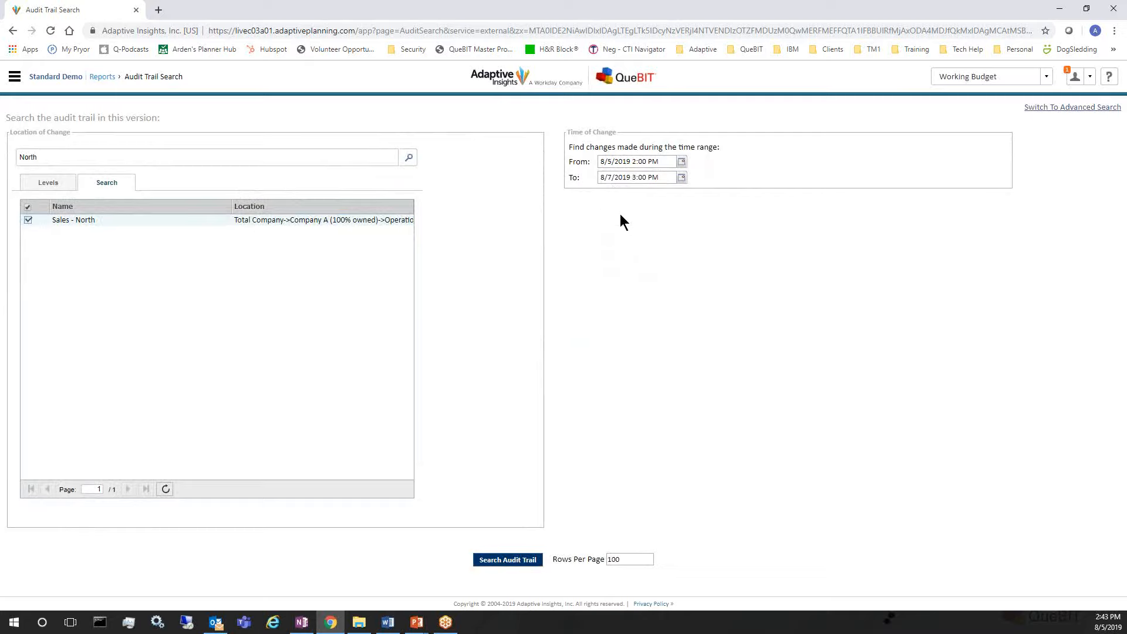
left_click(610, 178)
key("Delete")
type("5")
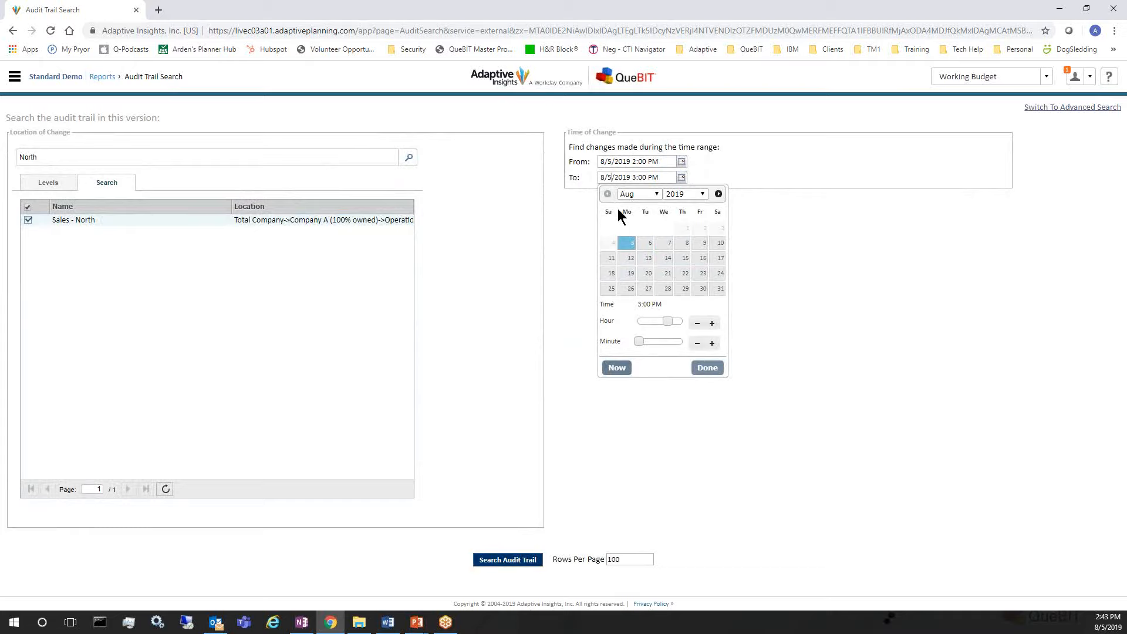
left_click(704, 369)
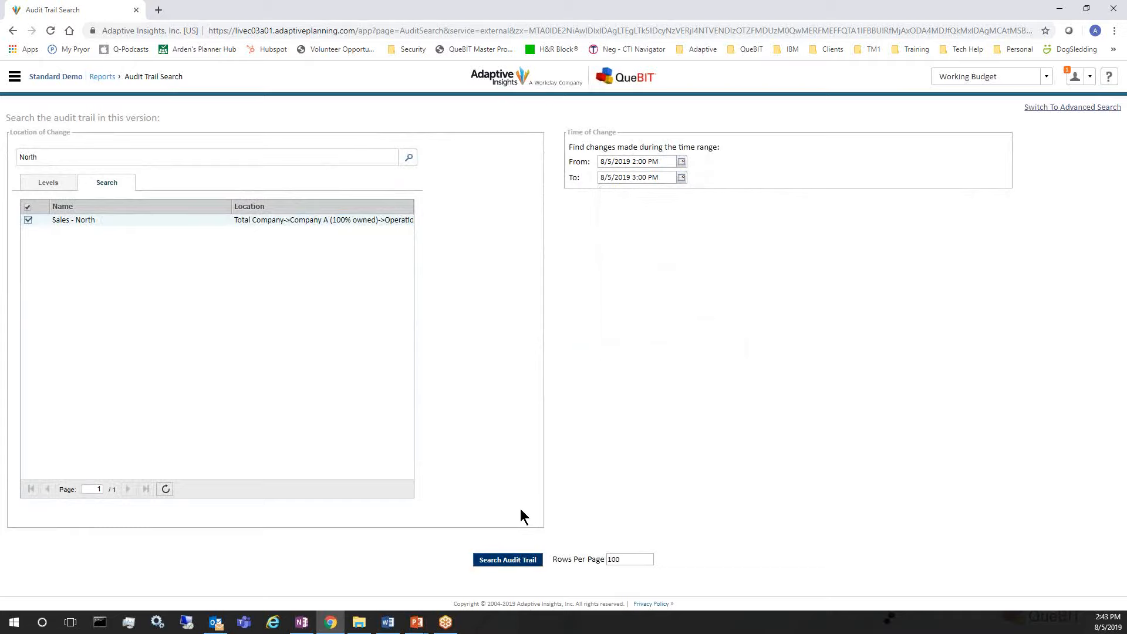
left_click(516, 561)
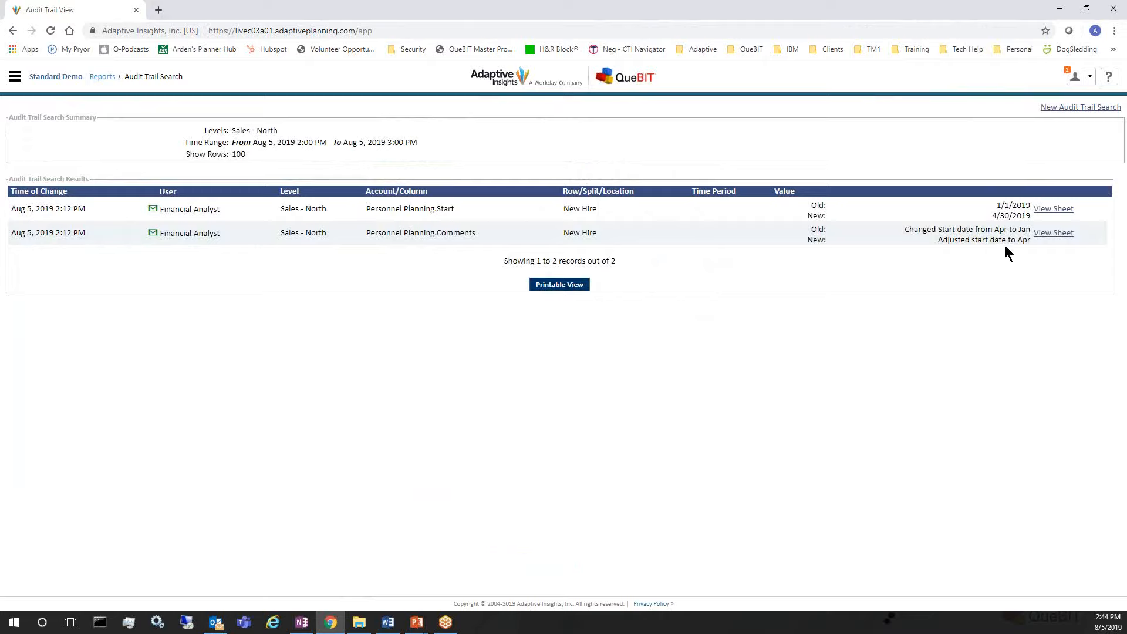
View the sheet behind the Personnel Planning comments change and examine the last New Hire row's comment and start date.
left_click(1050, 237)
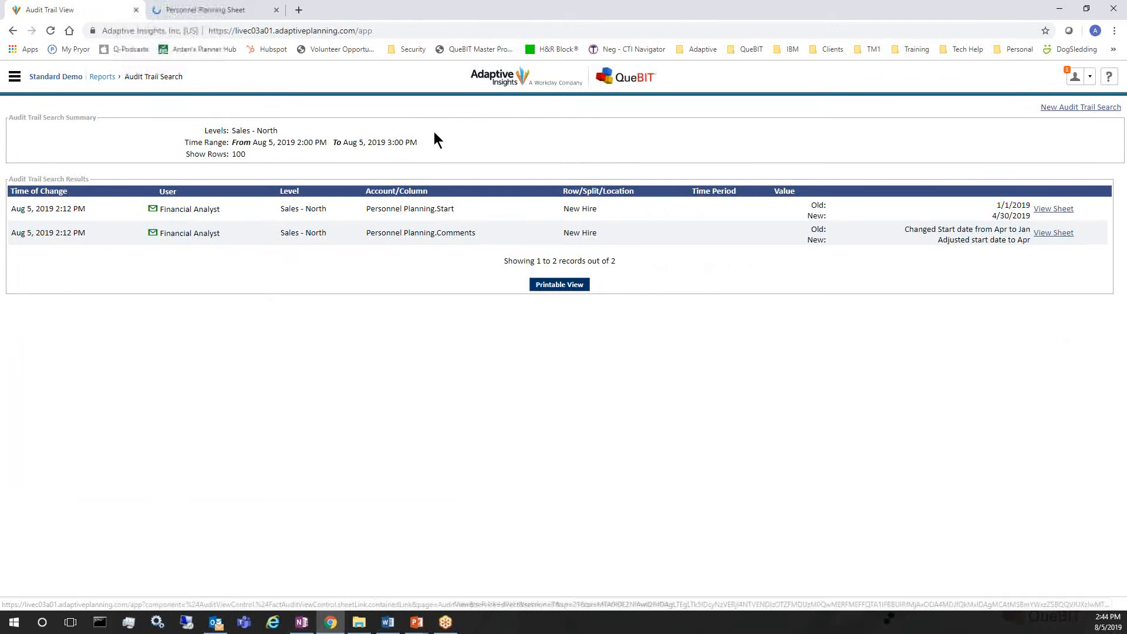
left_click(226, 13)
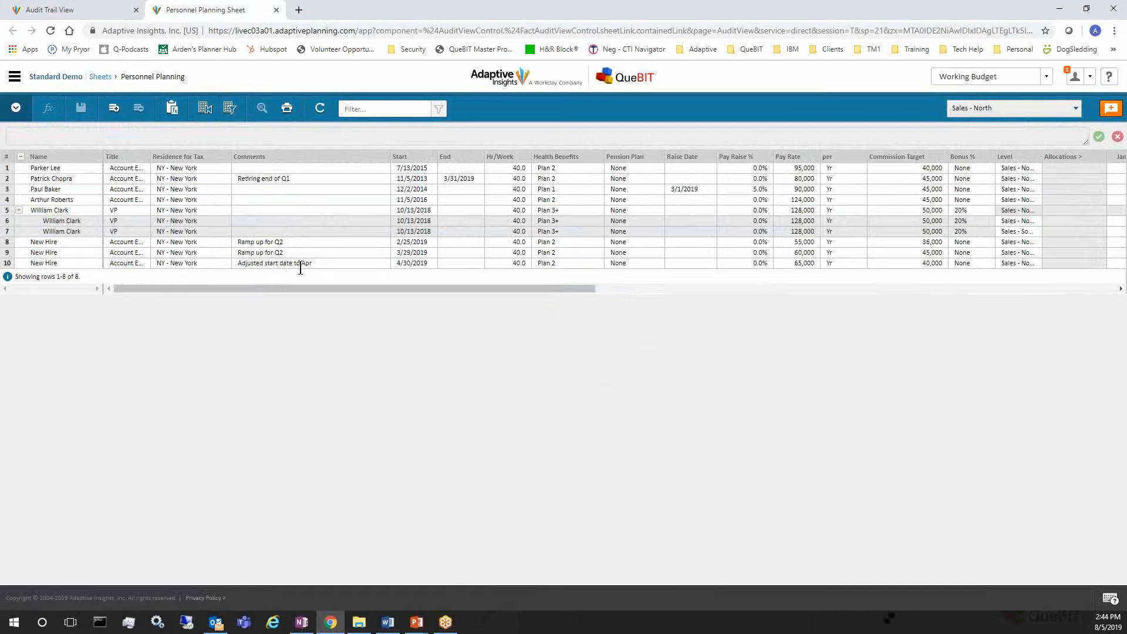
left_click(318, 264)
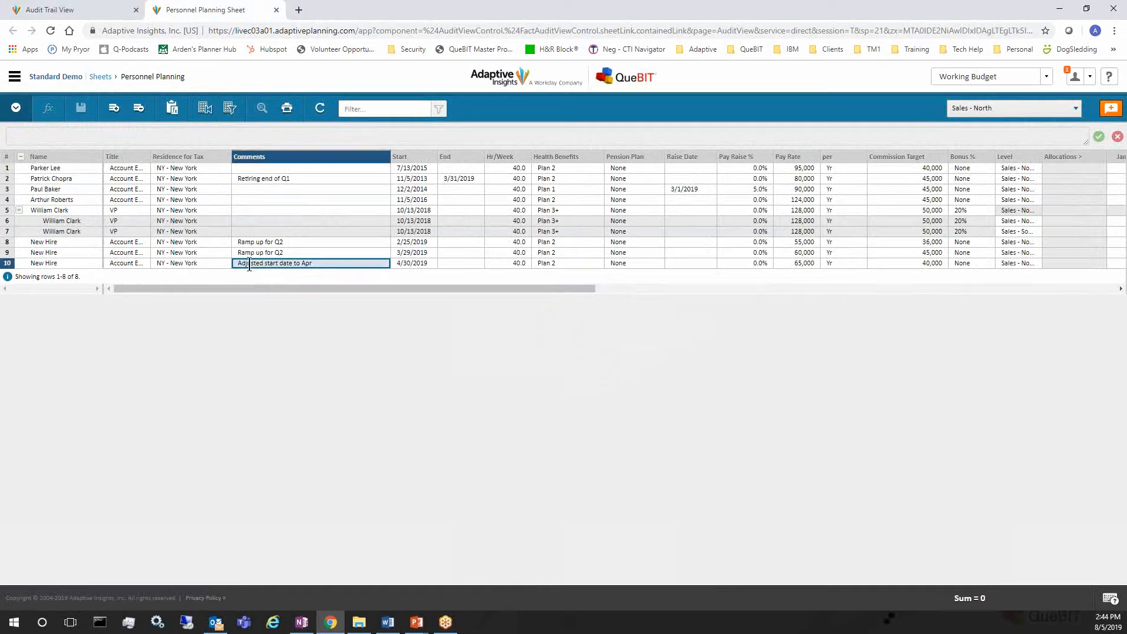
double_click(433, 263)
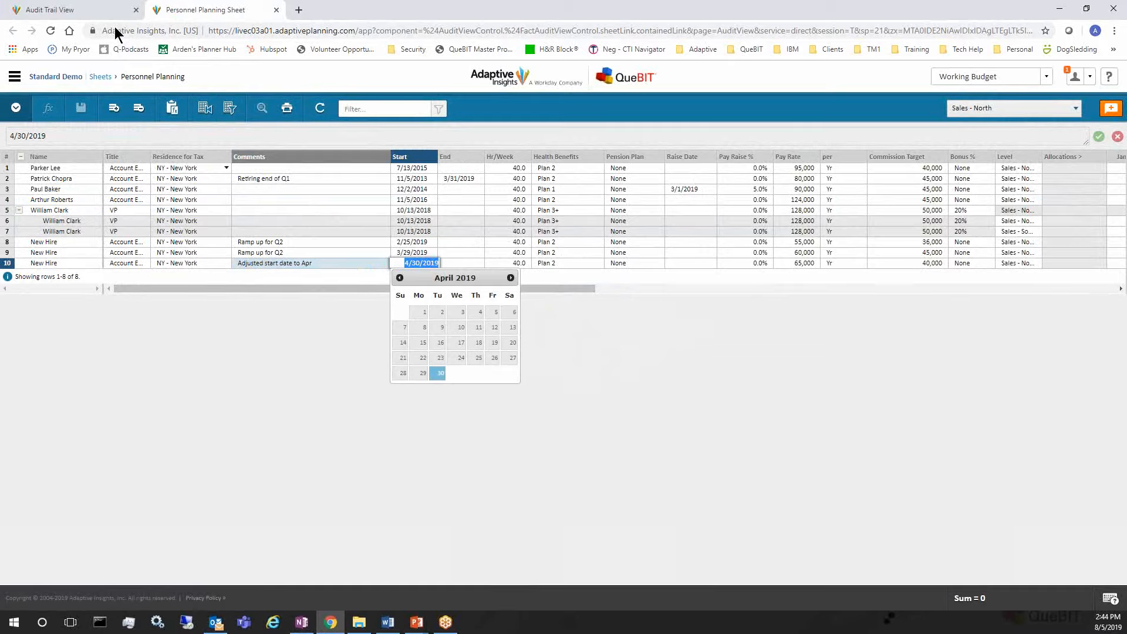
Return to the audit trail results and export them as a printable view.
left_click(101, 11)
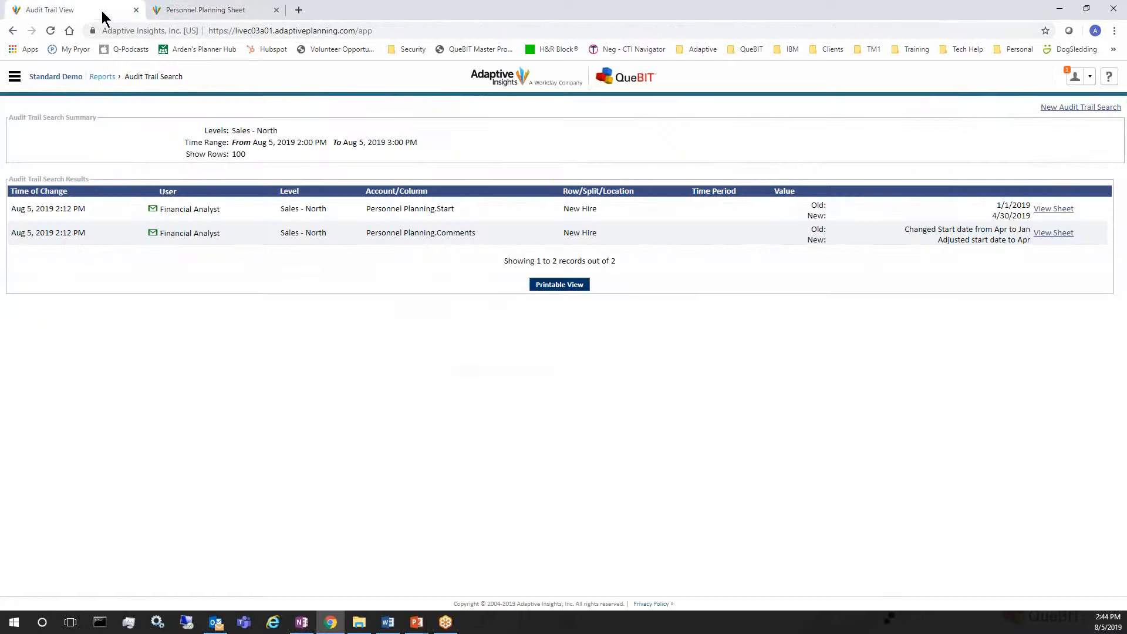
left_click(546, 289)
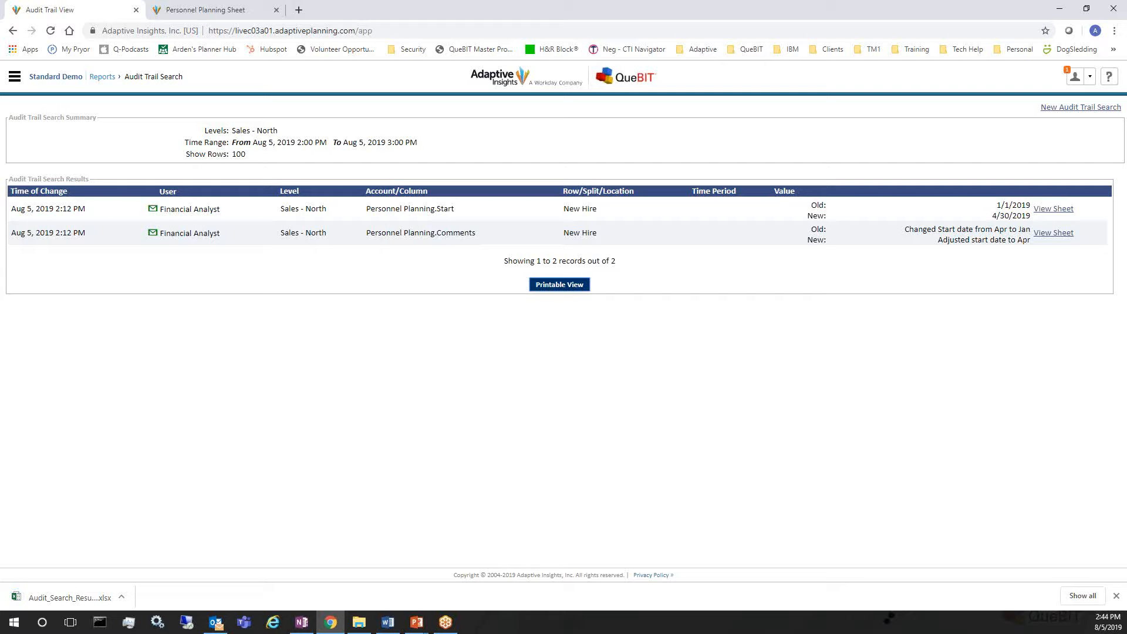
key("alt+Tab")
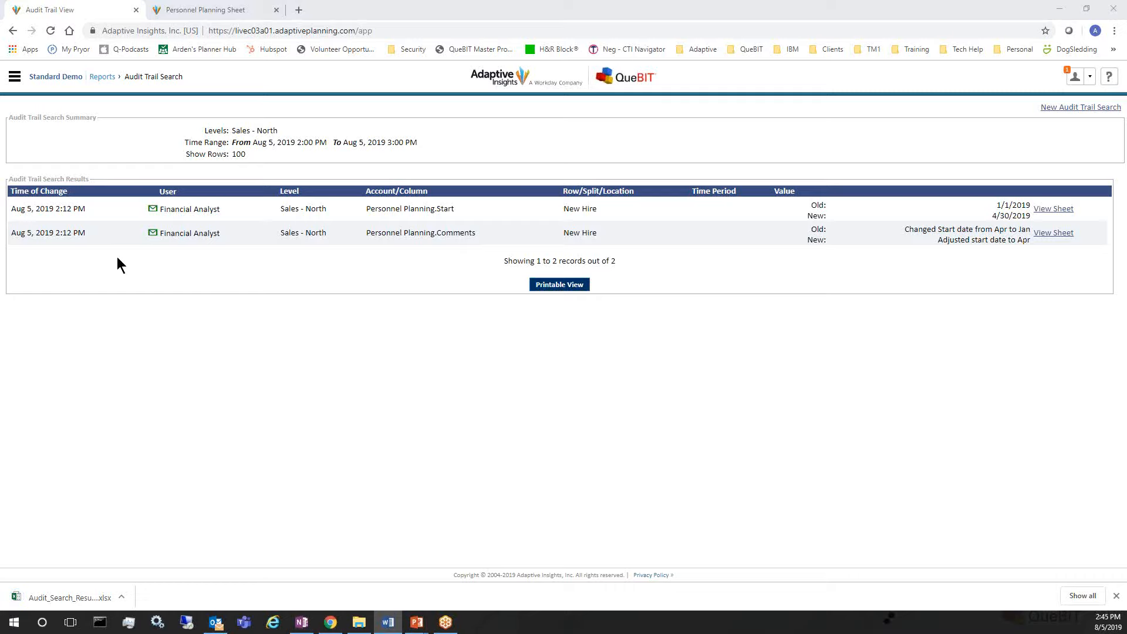
Start a new audit trail search in advanced mode and select the Sales - East level by searching for East.
left_click(1073, 108)
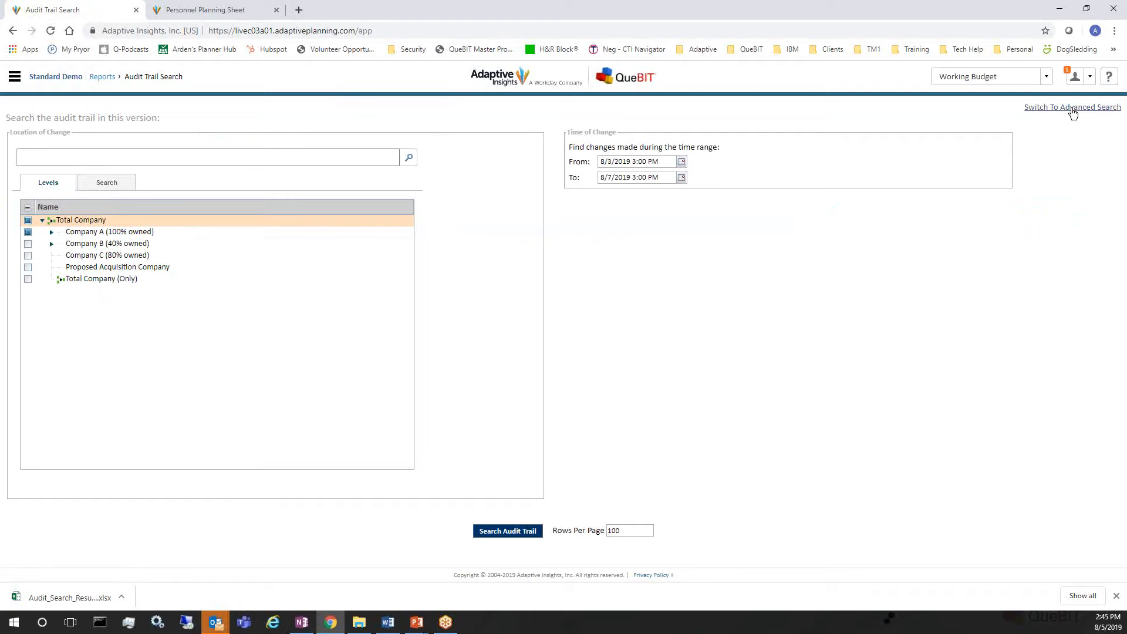
left_click(1073, 109)
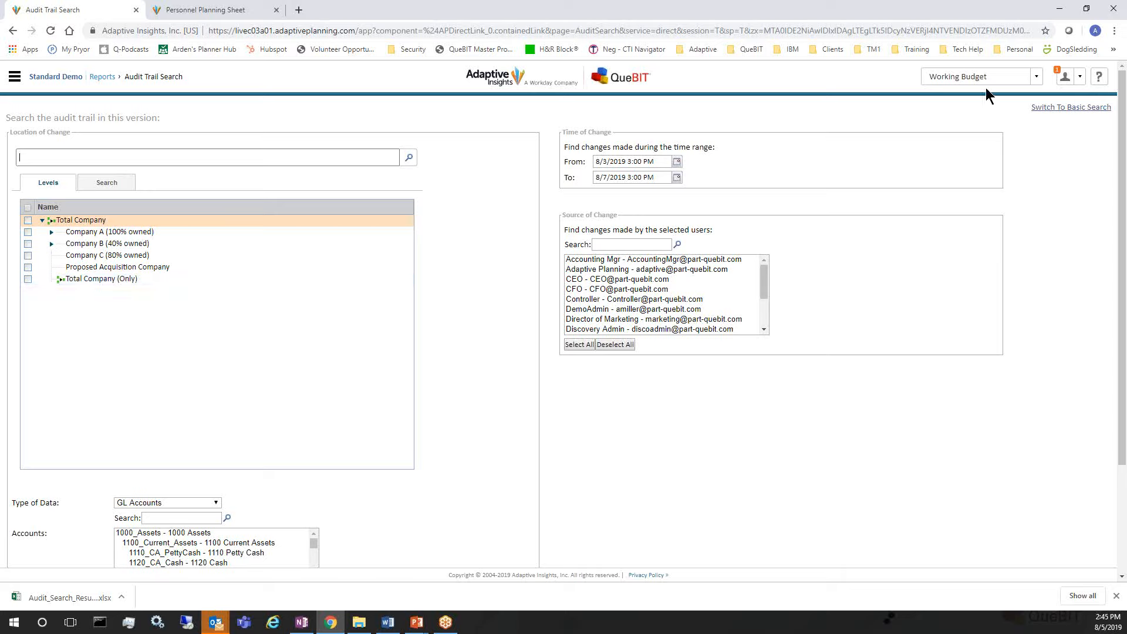
left_click(238, 162)
type("East")
left_click(409, 157)
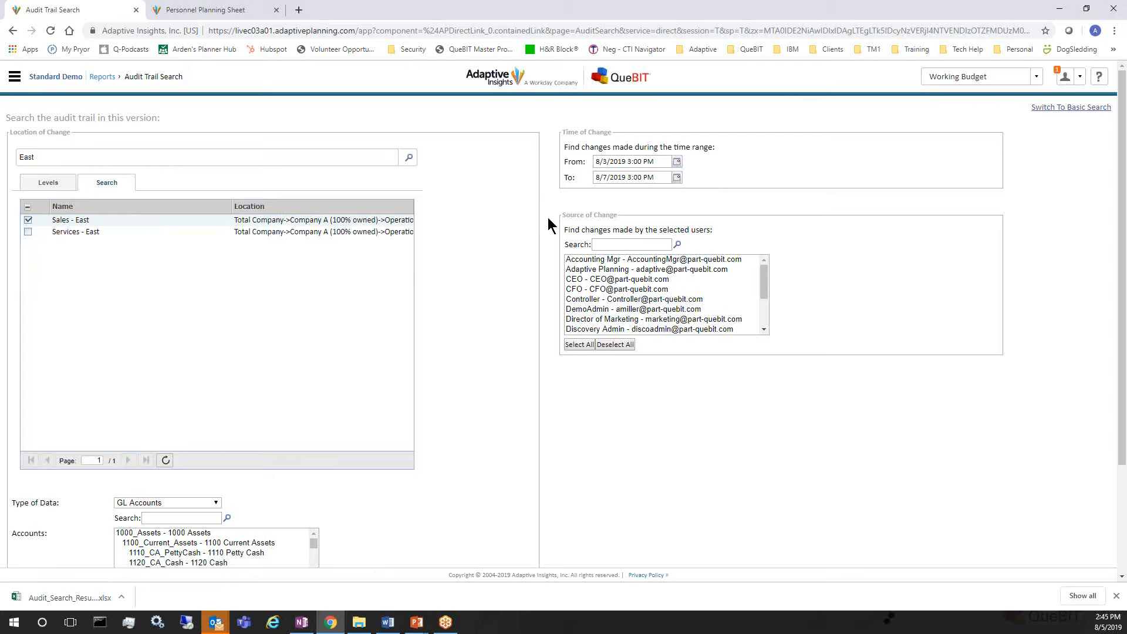
Select Adaptive Planning, Controller and Director of Marketing as users for the source of change, and clear that selection.
left_click(601, 271)
left_click(604, 299, "ctrl")
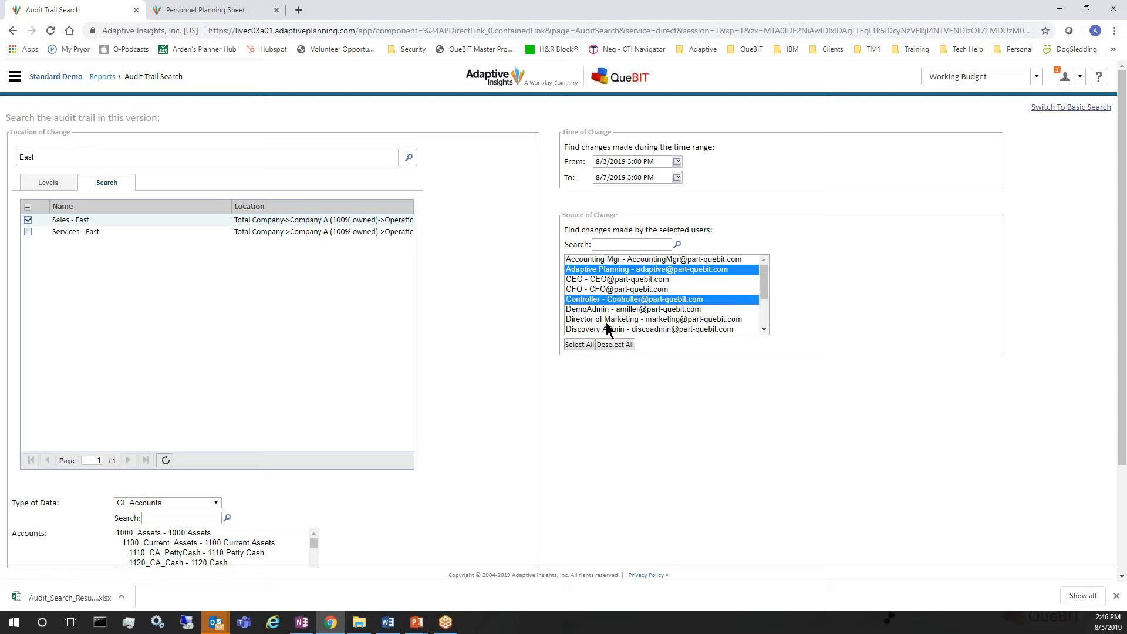
left_click(606, 322, "ctrl")
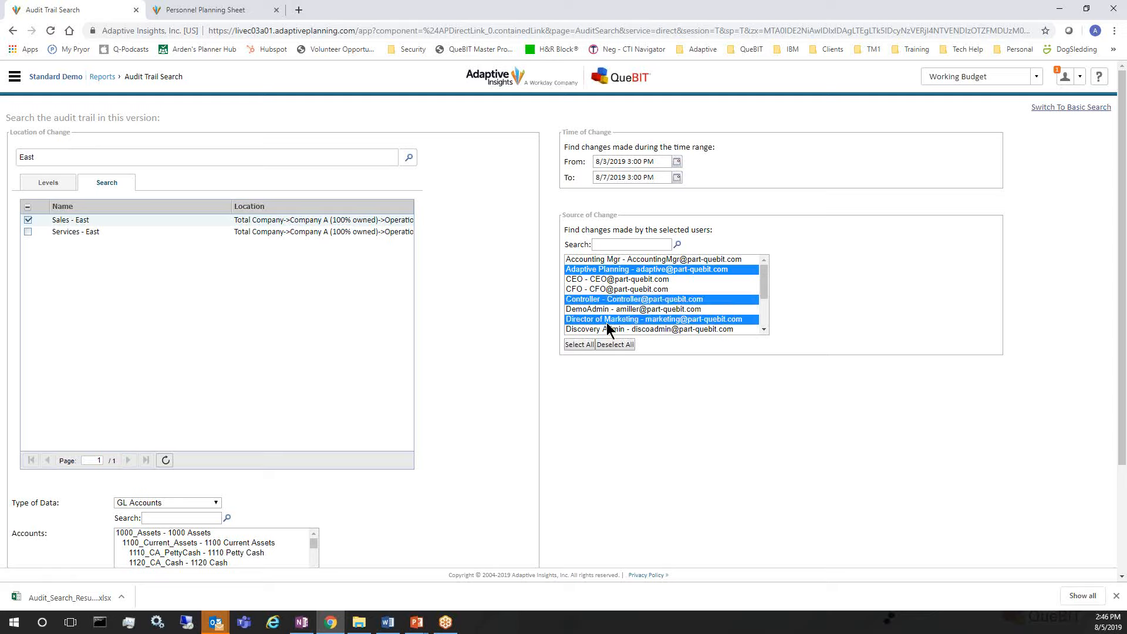
left_click(608, 345)
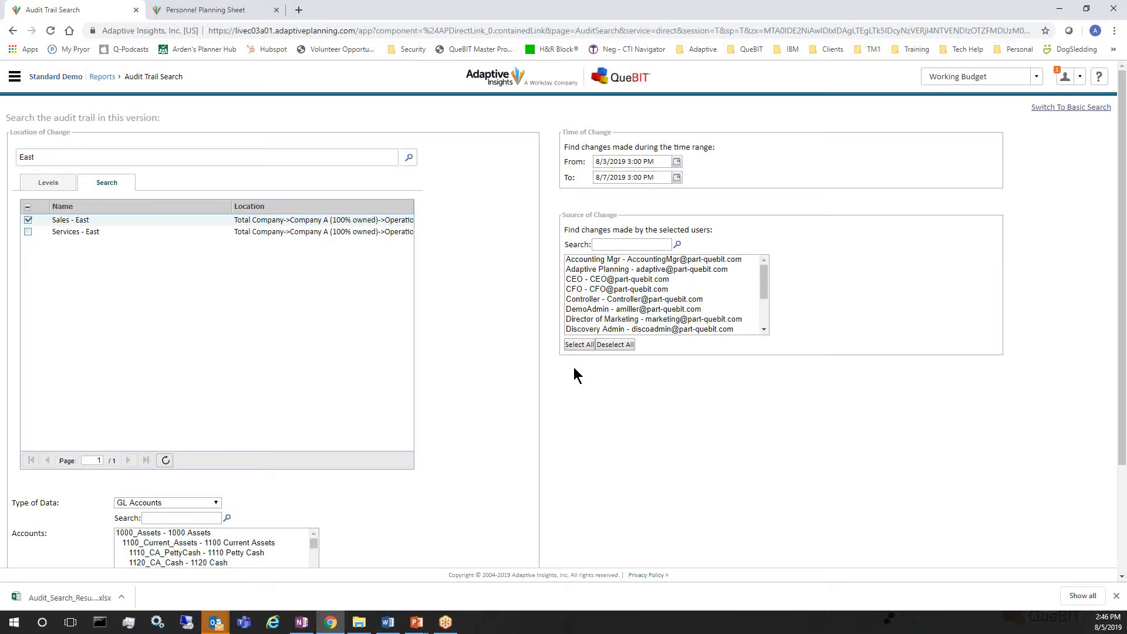
Keep GL Accounts as the type of data, search the accounts for Telephone and select 6340 Telephone.
scroll(291, 368, "down", 3)
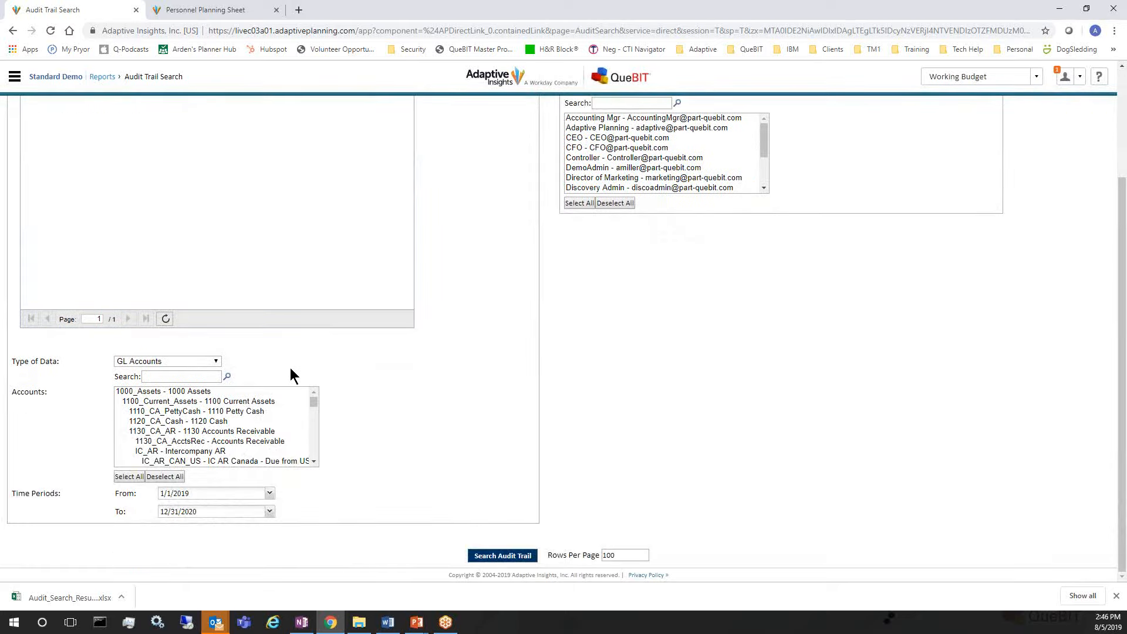
left_click(215, 363)
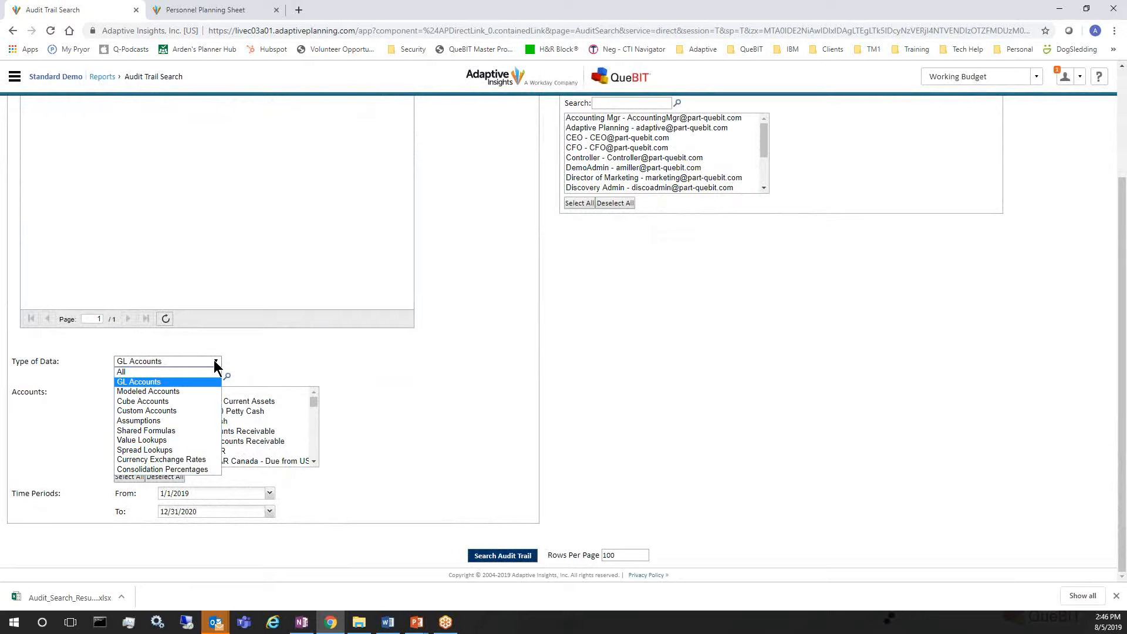
left_click(169, 383)
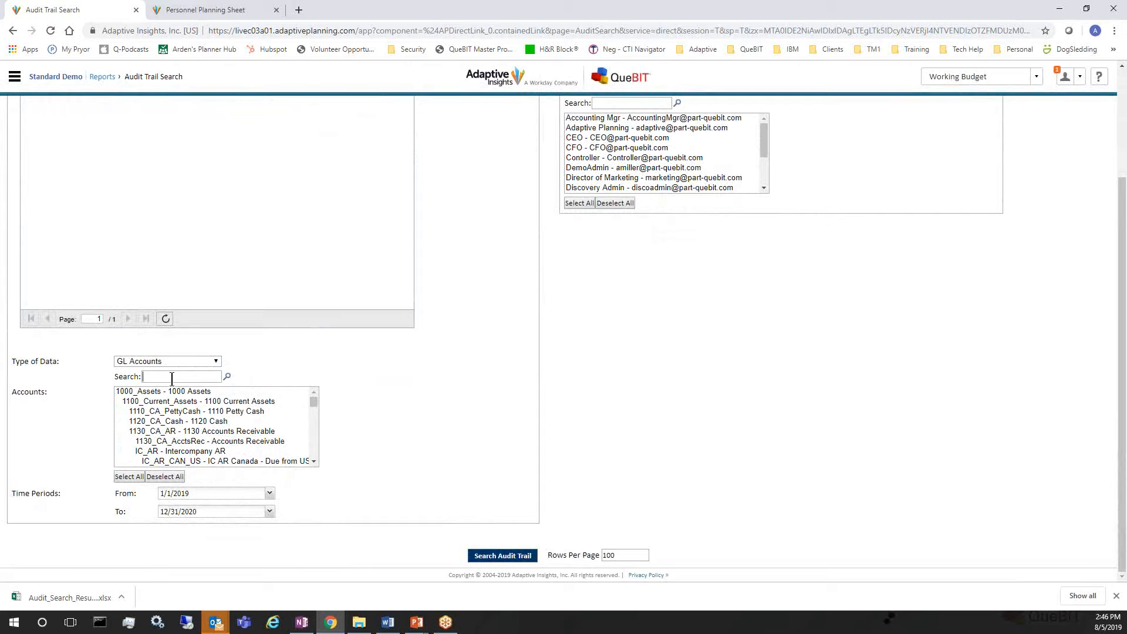
type("Telephone")
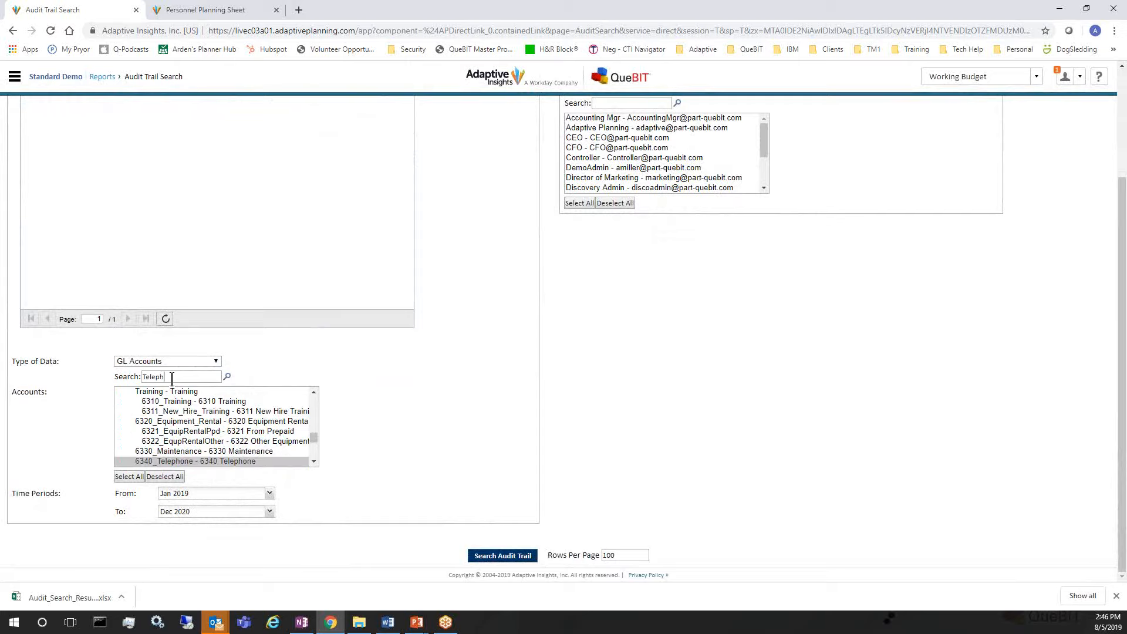
left_click(165, 462)
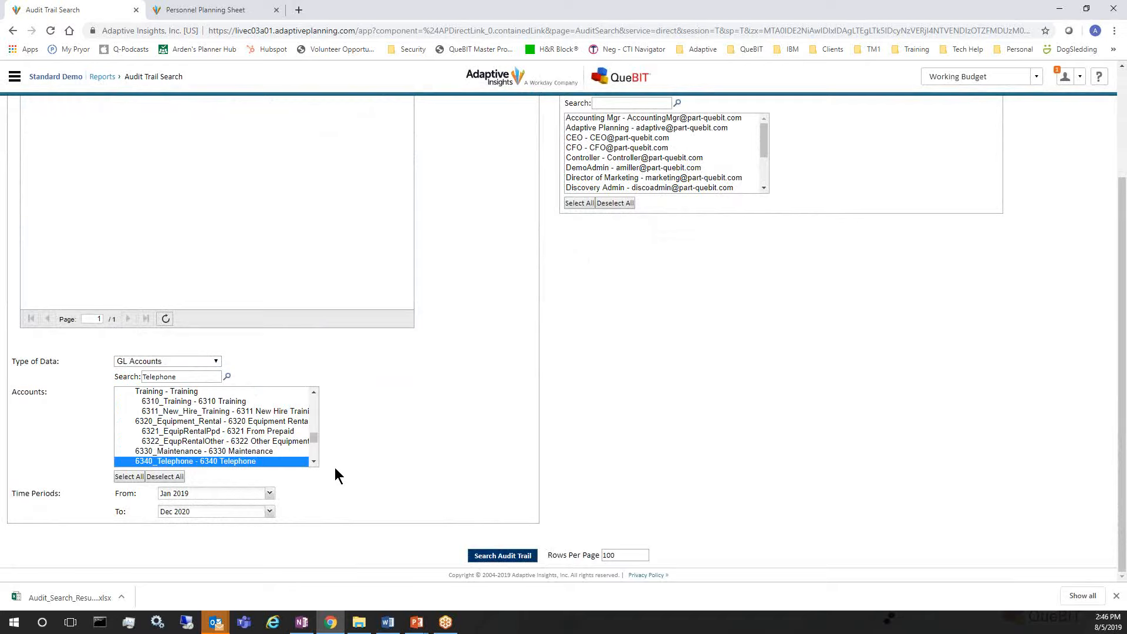
Set the time periods from Oct 2019 to Dec 2019 and run the audit trail search.
left_click(266, 498)
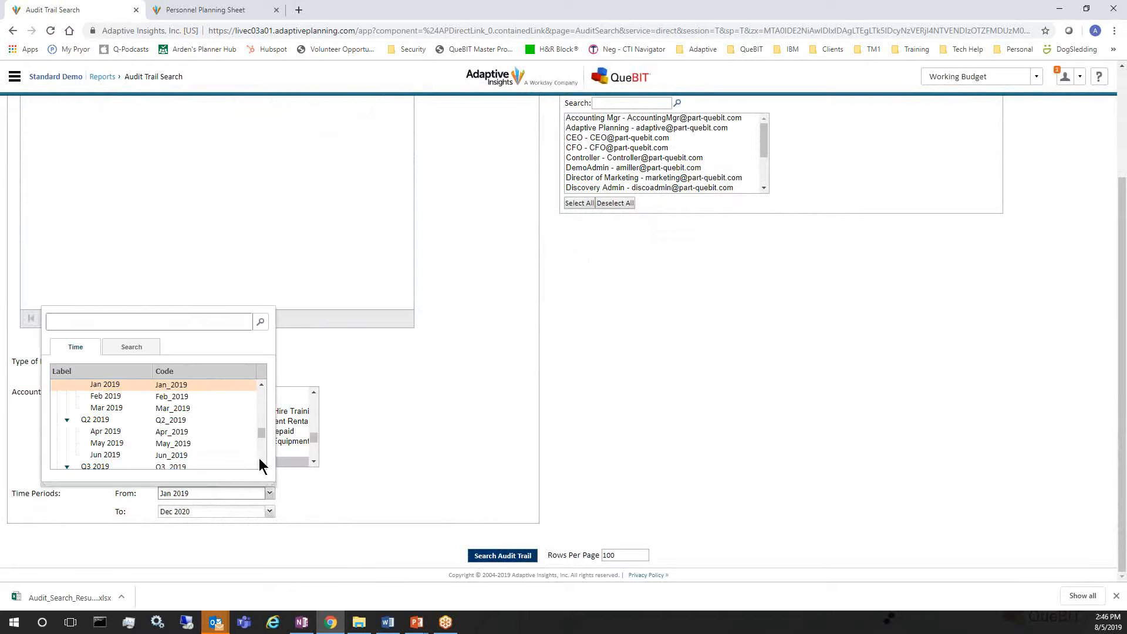
left_click(262, 464)
left_click(262, 462)
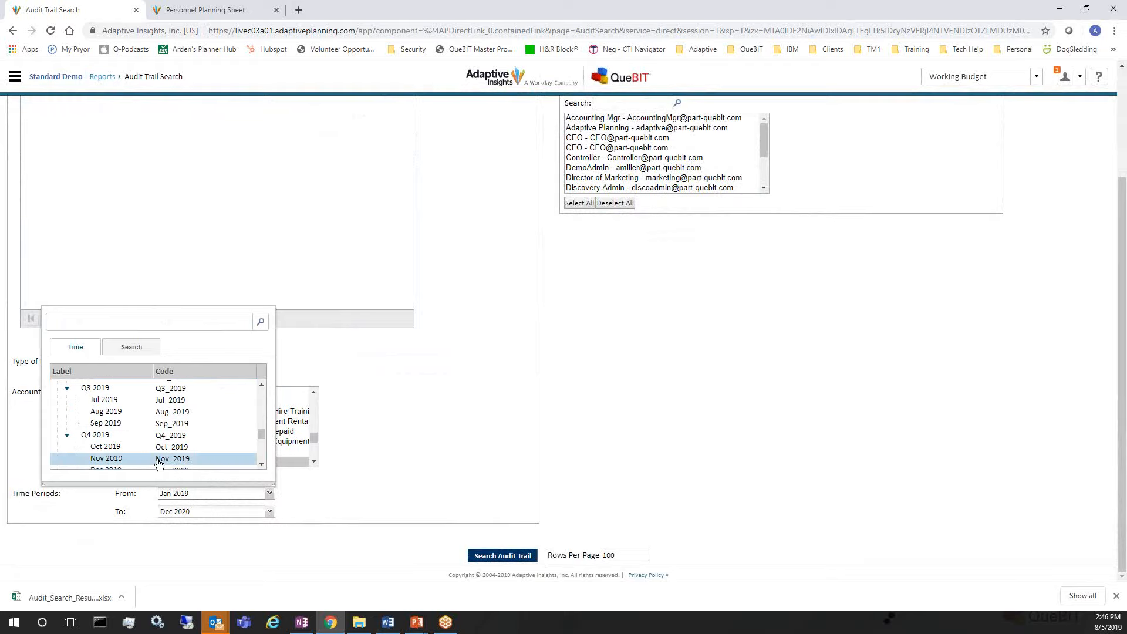
left_click(105, 448)
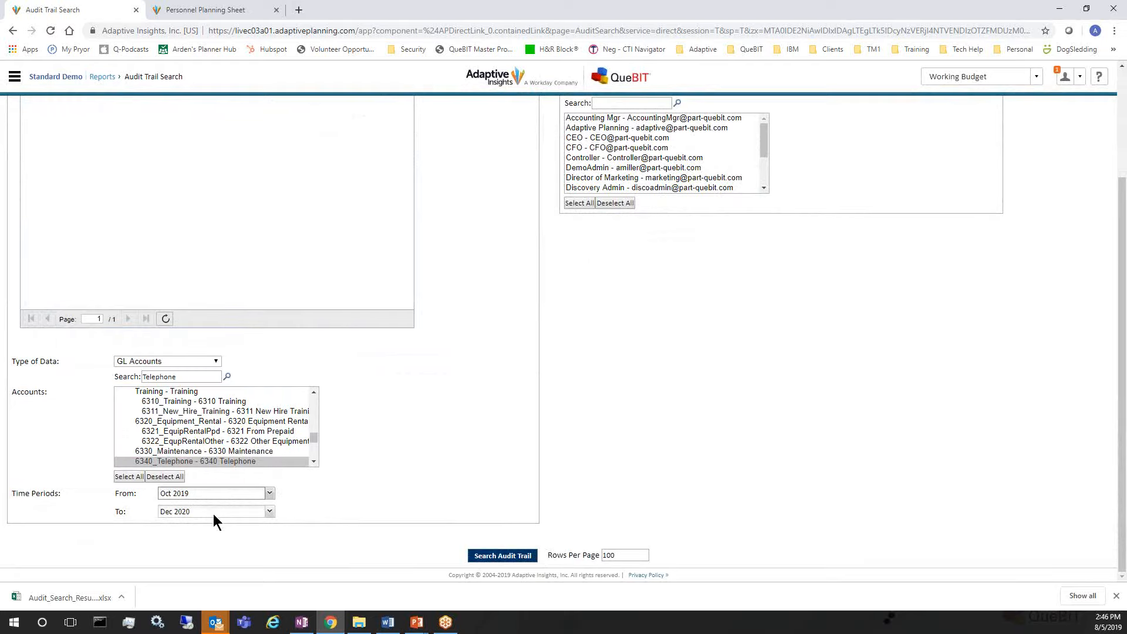
left_click(269, 511)
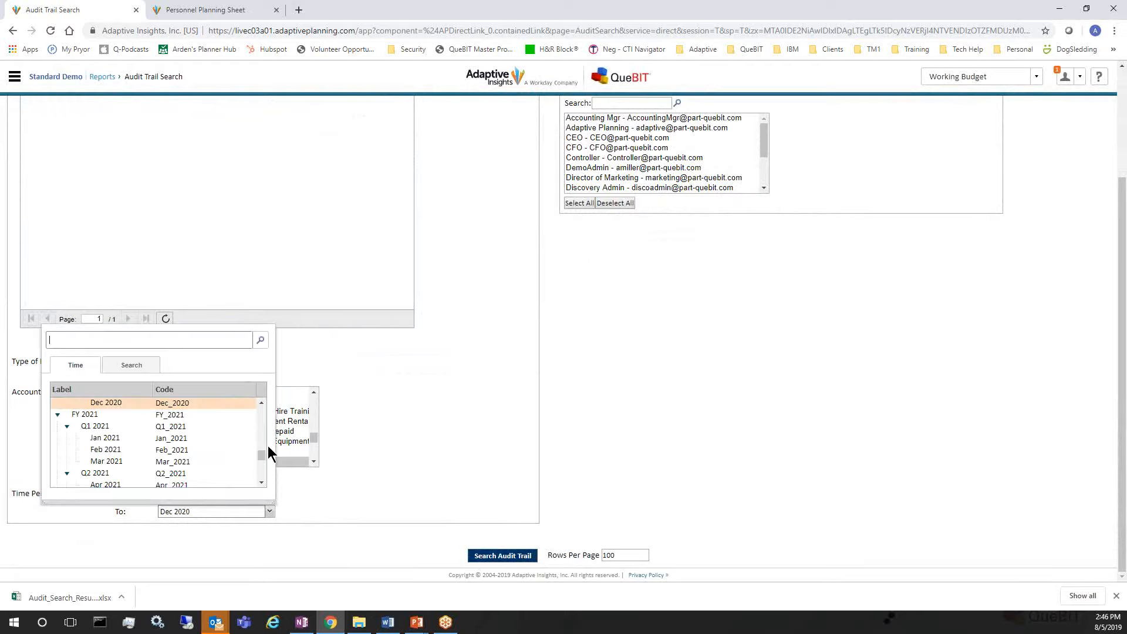
left_click(261, 427)
left_click(262, 428)
left_click(262, 427)
left_click(126, 442)
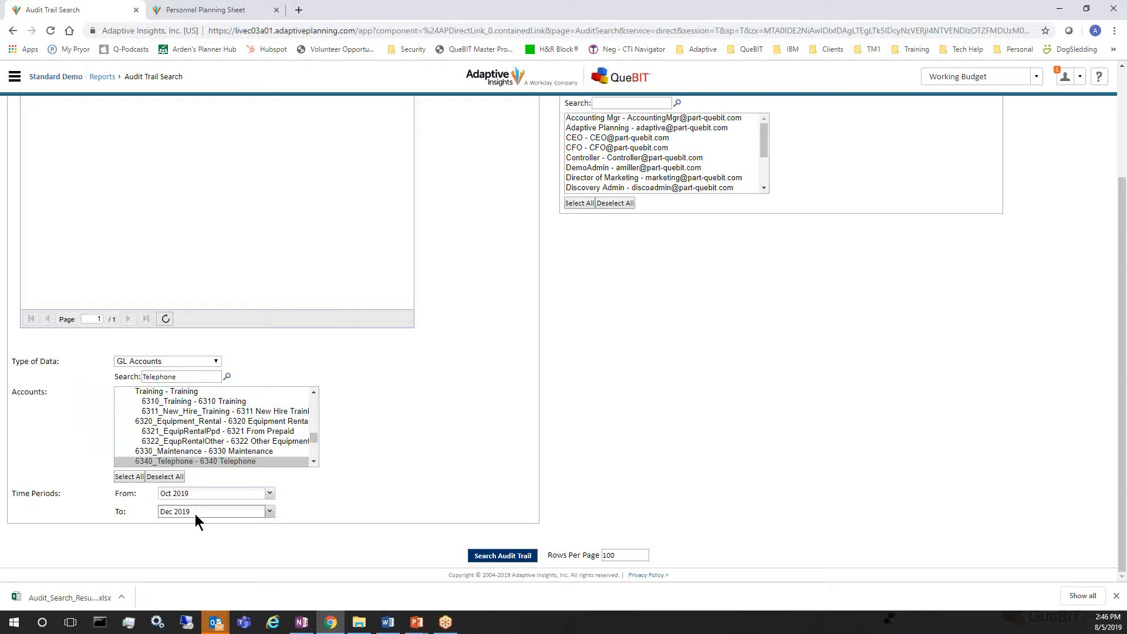
left_click(493, 556)
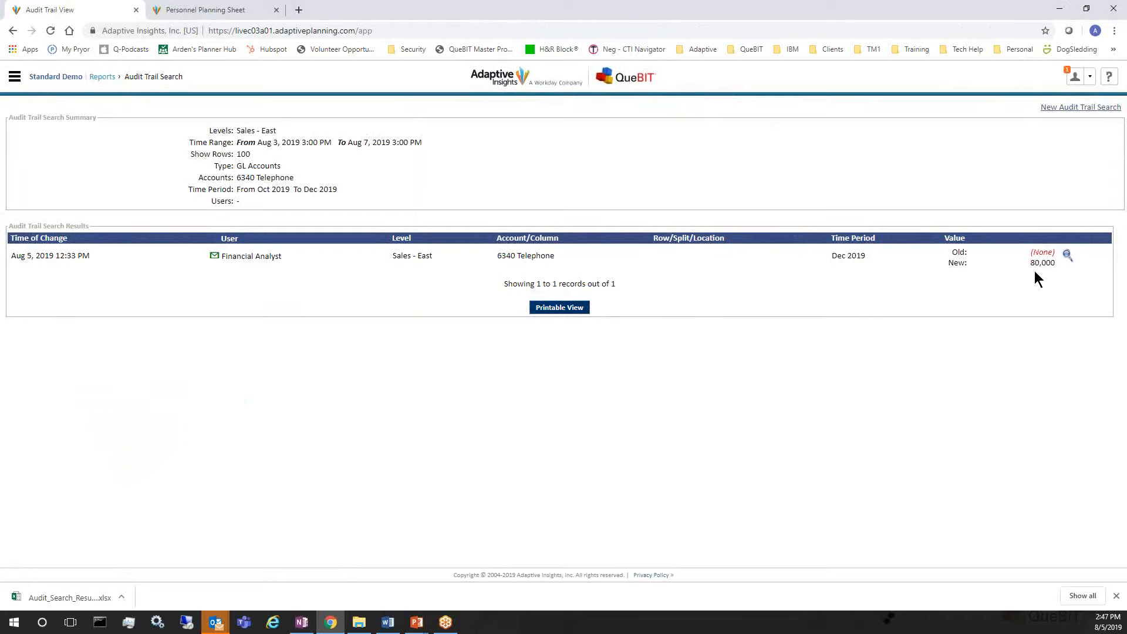
Explore the changed 6340 Telephone value, inspect its Dec 2019 cell on the enlarged Expenses sheet, and return to the audit trail results.
left_click(1068, 256)
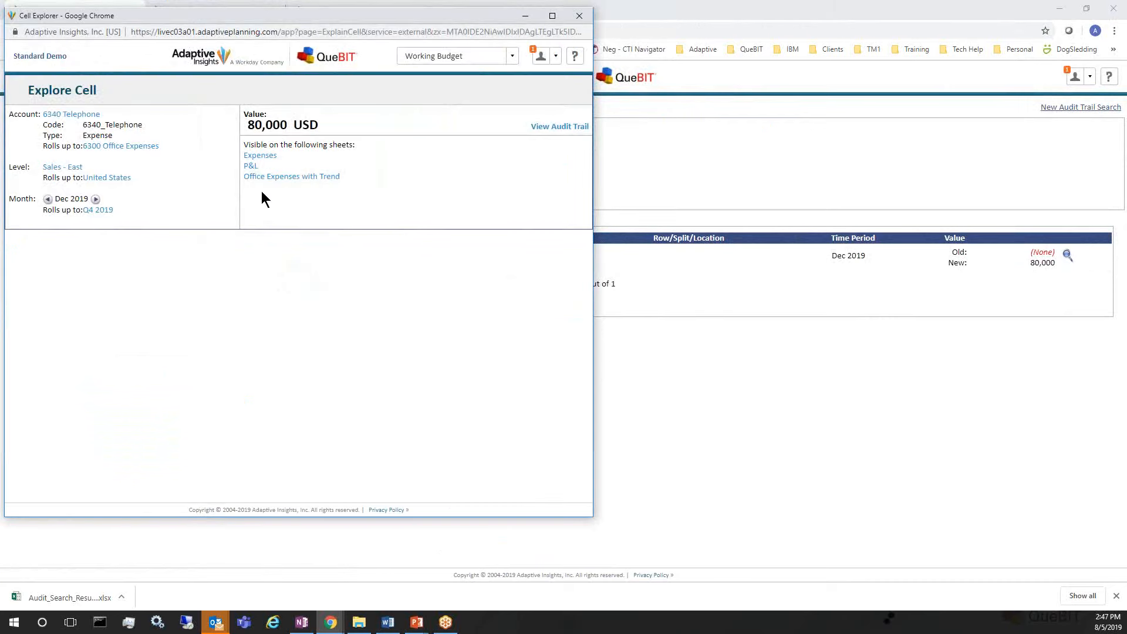
left_click(263, 156)
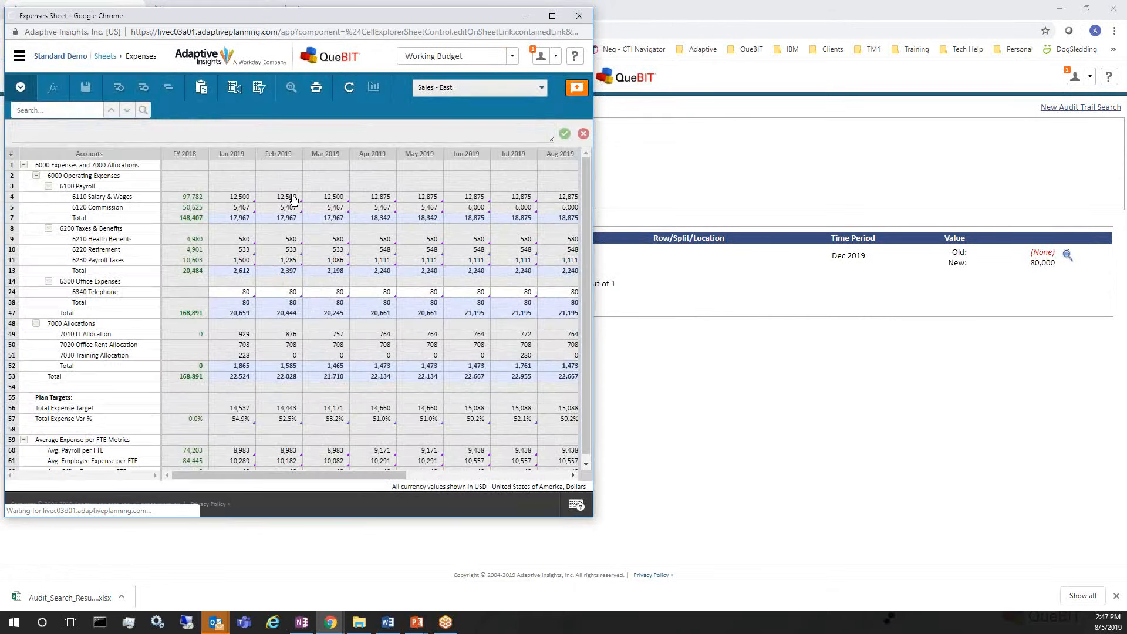
left_click_drag(593, 517, 963, 532)
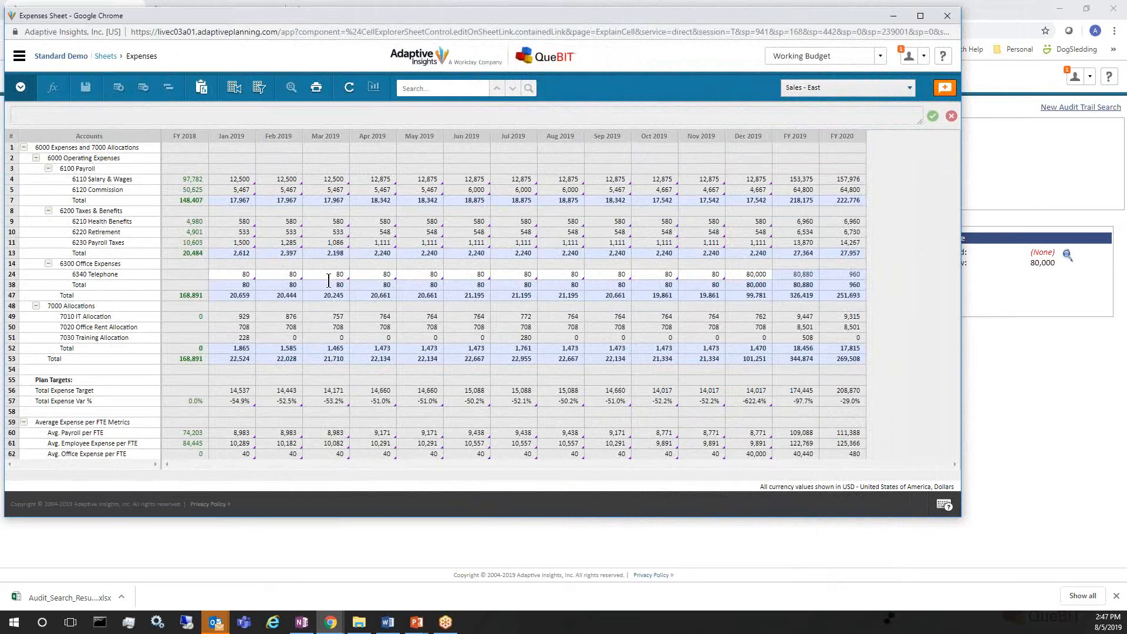
left_click(744, 274)
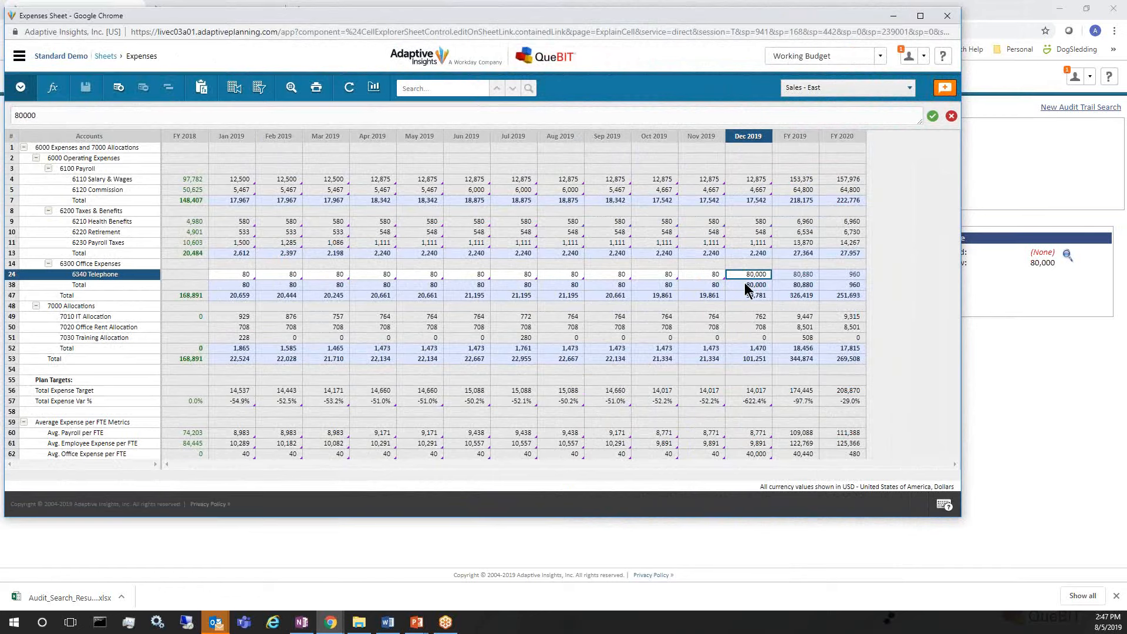
left_click_drag(538, 20, 543, 119)
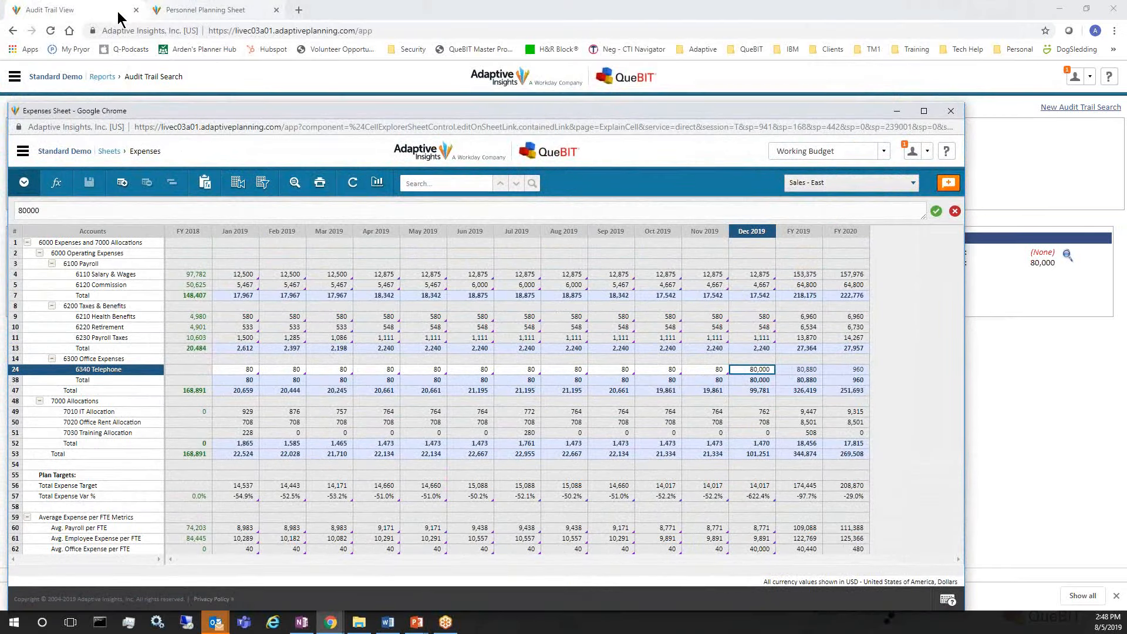
left_click(116, 17)
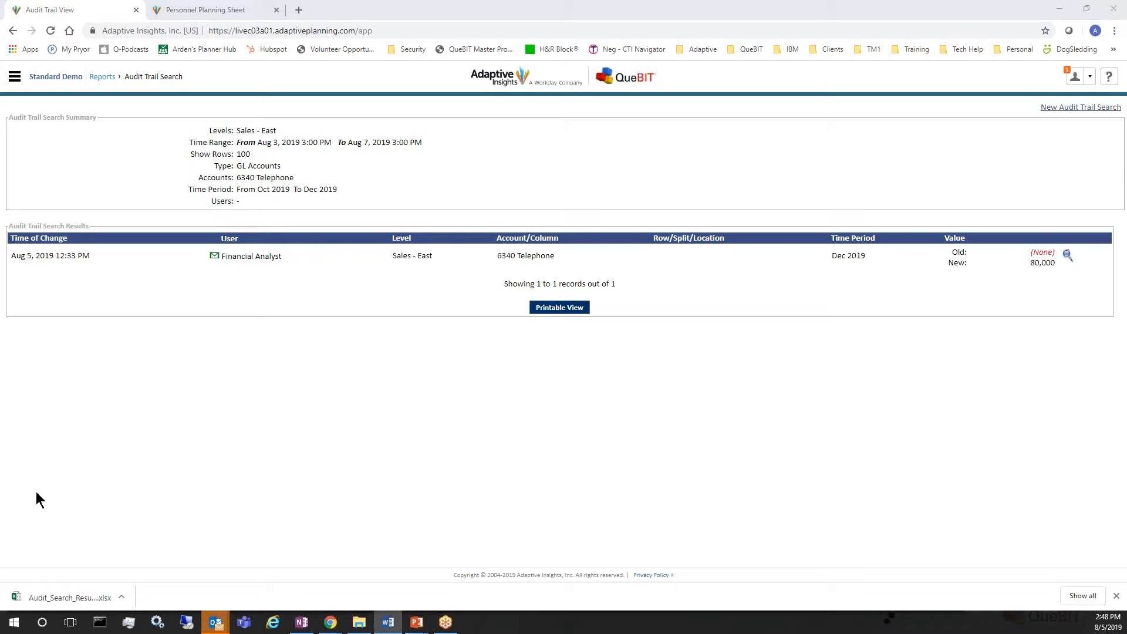
Switch to the running PowerPoint slide show and advance to the Get to know QueBIT slide.
mouse_move(416, 622)
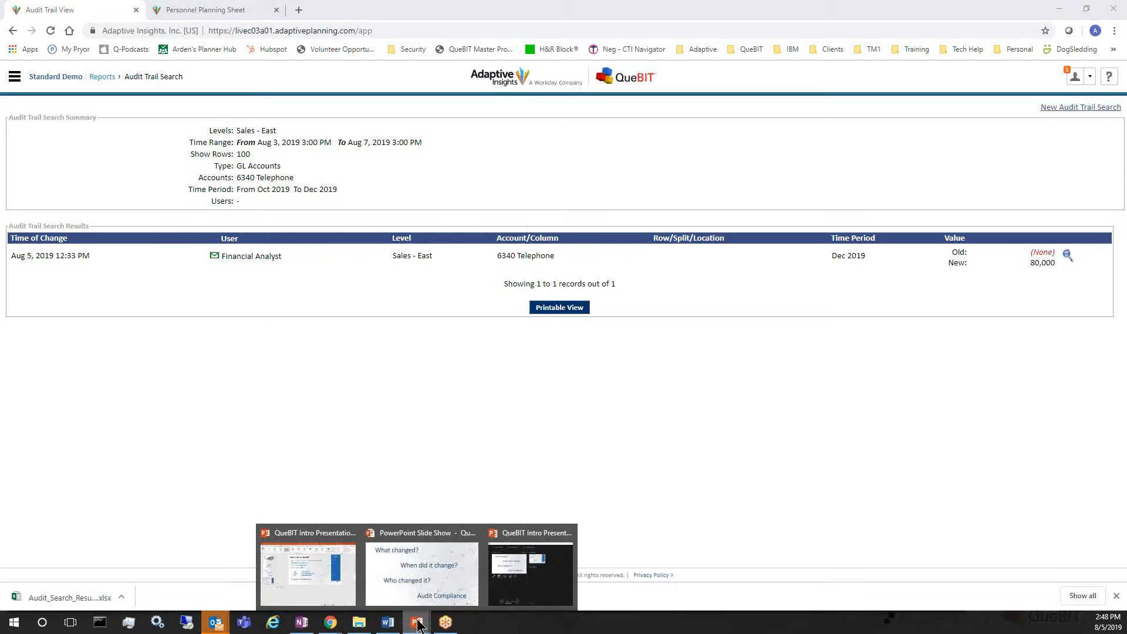
left_click(413, 599)
left_click(89, 563)
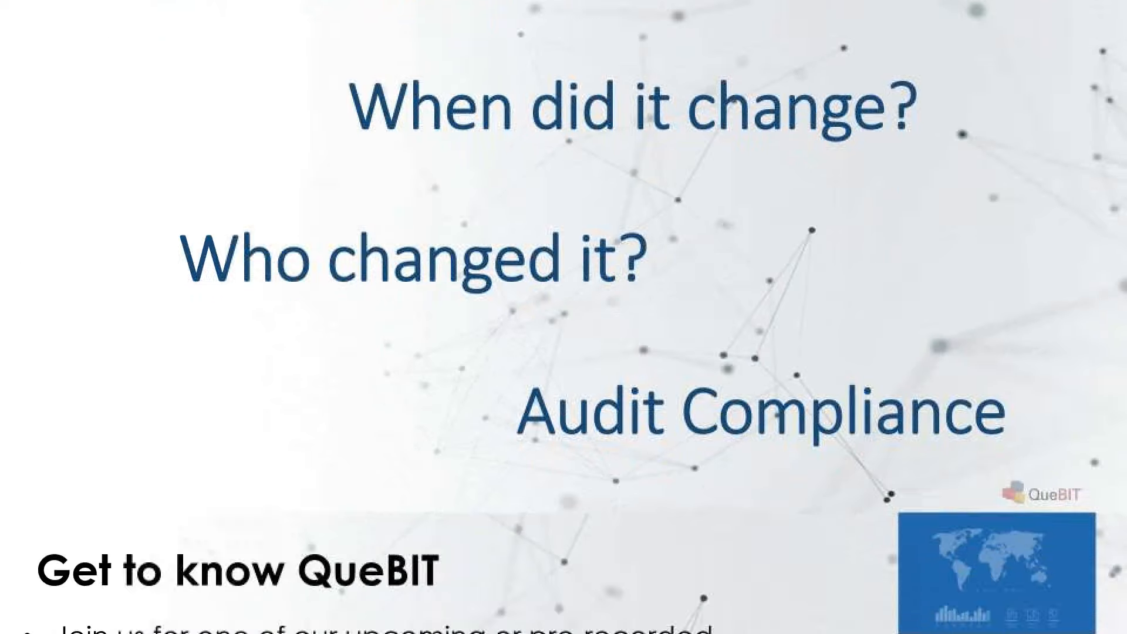